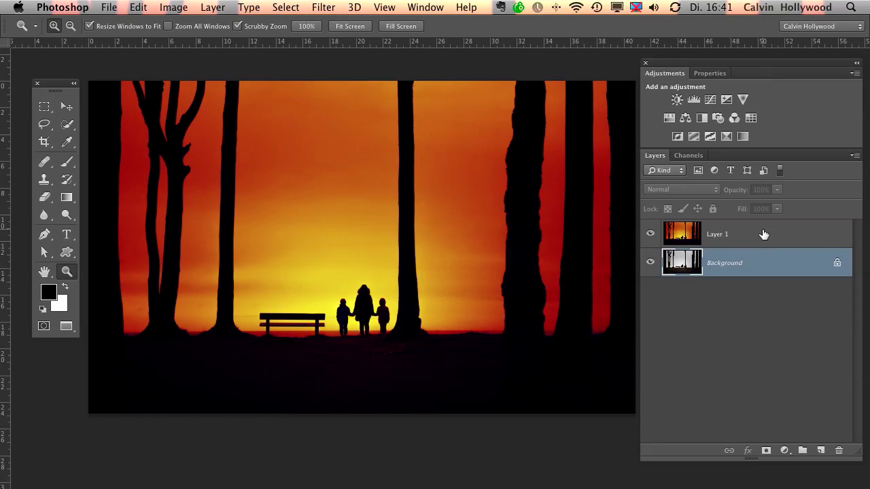
Step: Compare the sunset Layer 1 with the original, then hide Layer 1 to reveal the grey photo
click(650, 234)
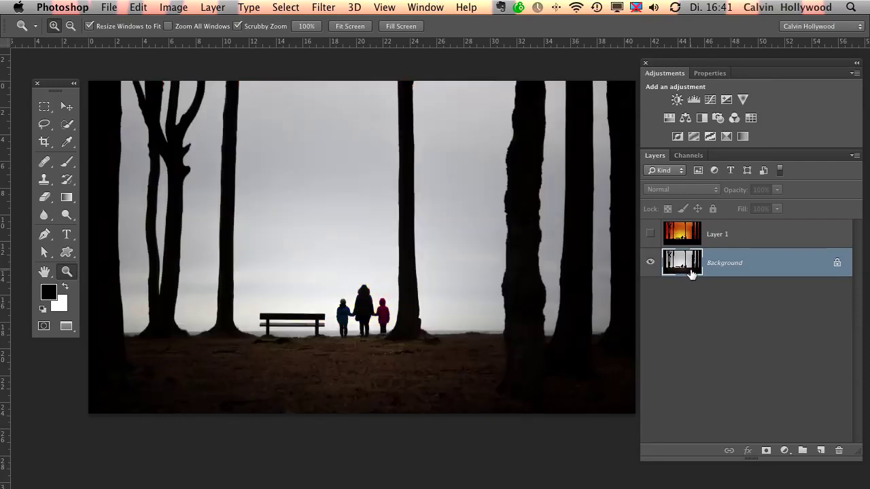
click(650, 234)
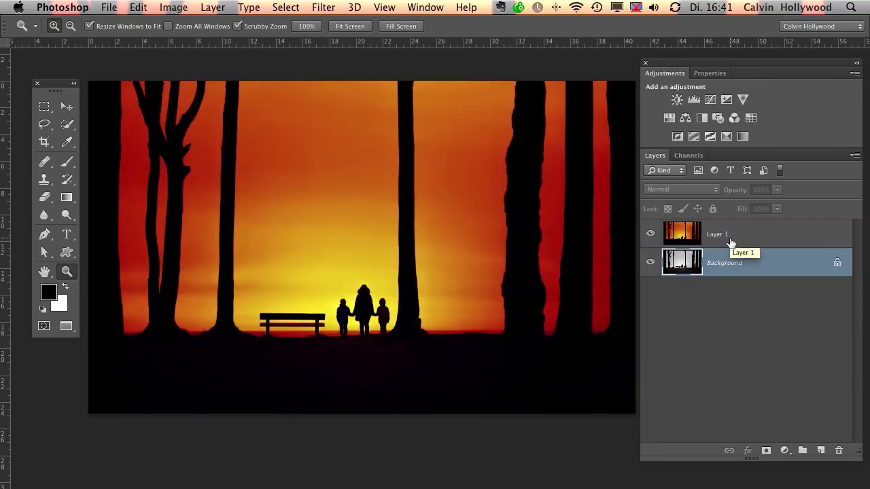
click(730, 243)
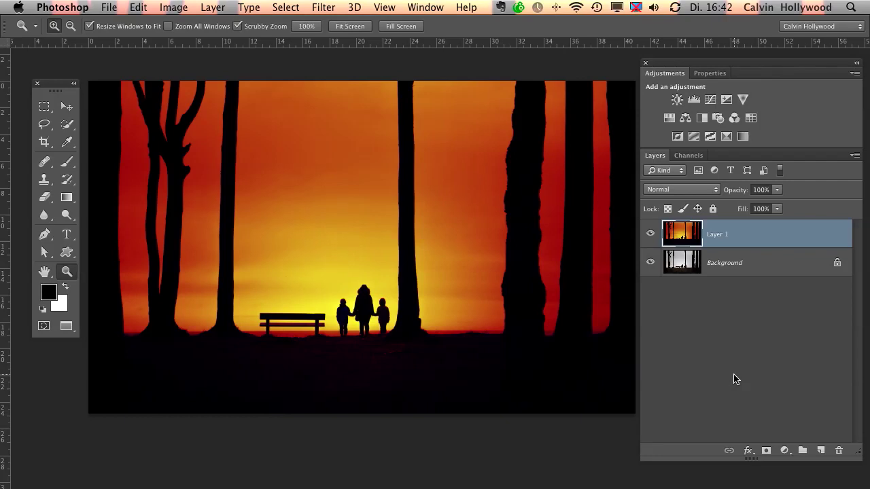
click(650, 235)
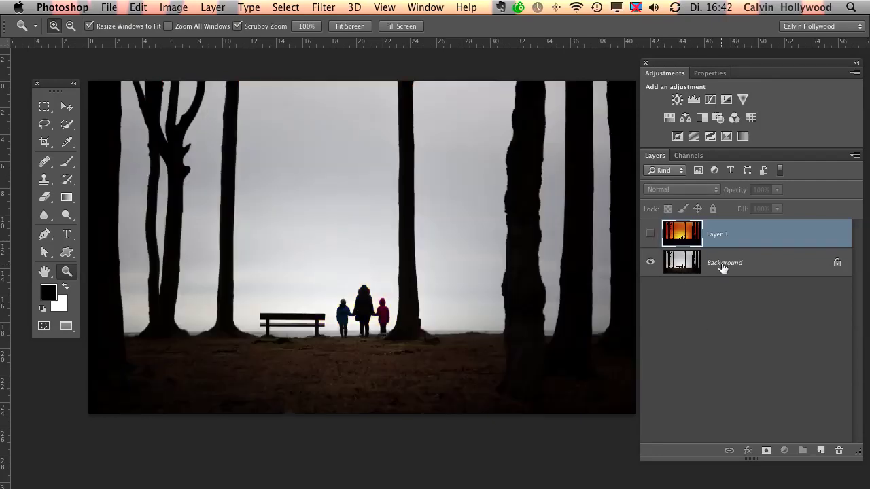
click(723, 266)
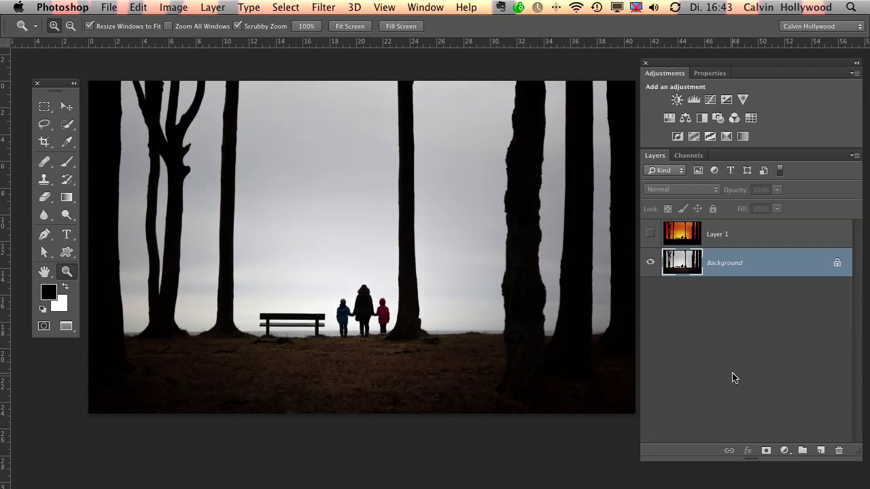
click(725, 235)
click(650, 234)
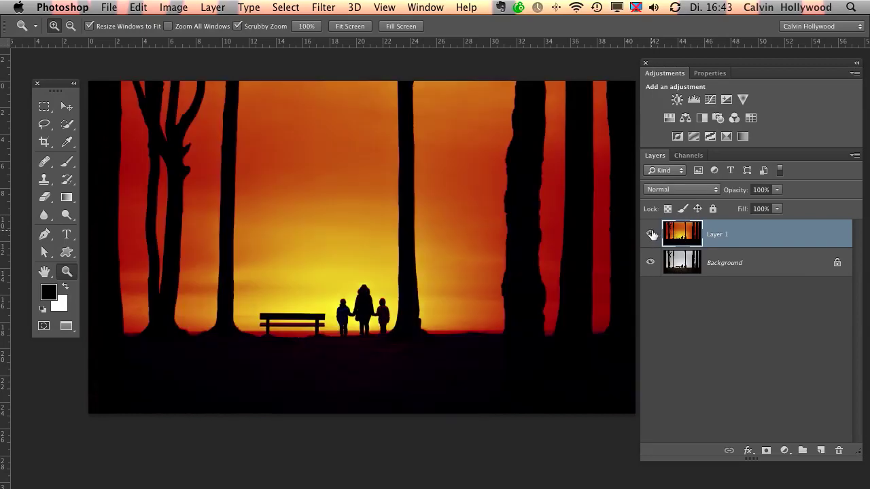
click(649, 234)
click(706, 265)
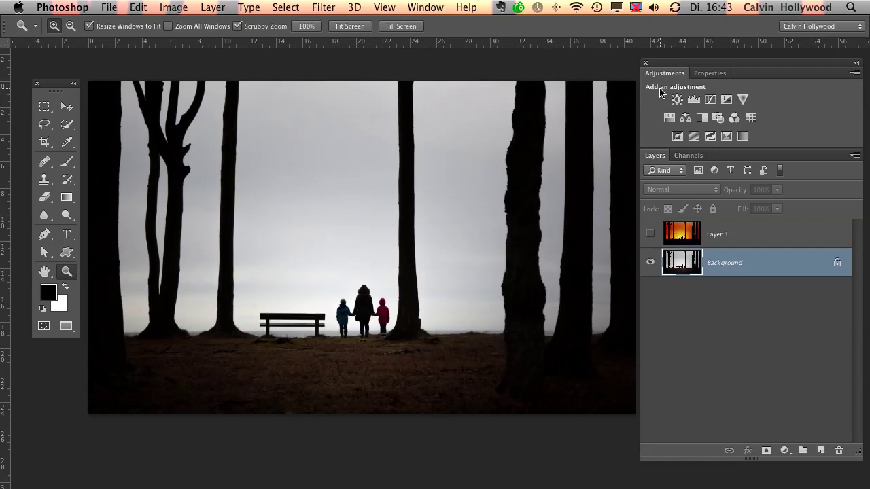
Step: Add a Gradient Map with the Red, Green preset, then hide it and select the Background layer
click(726, 136)
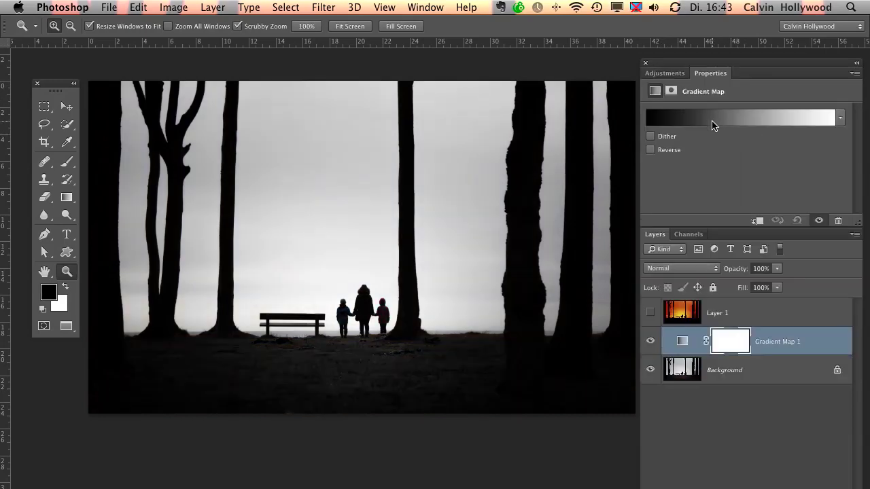
click(725, 121)
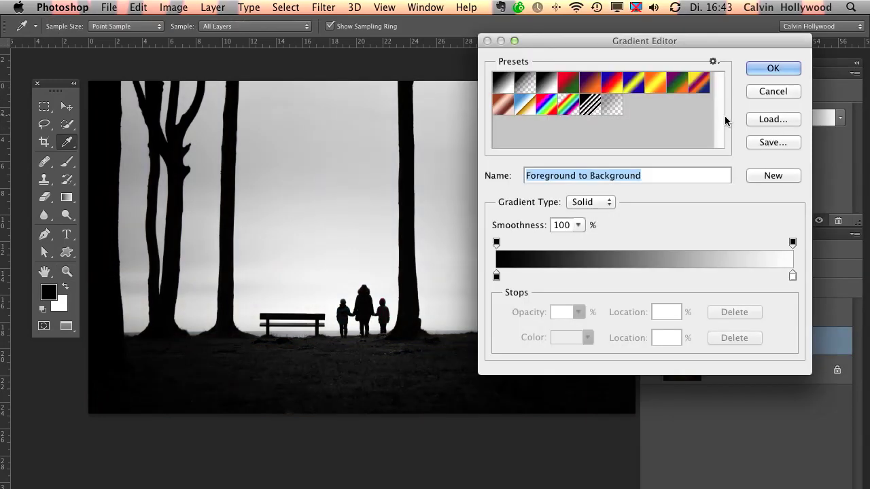
click(570, 84)
click(771, 70)
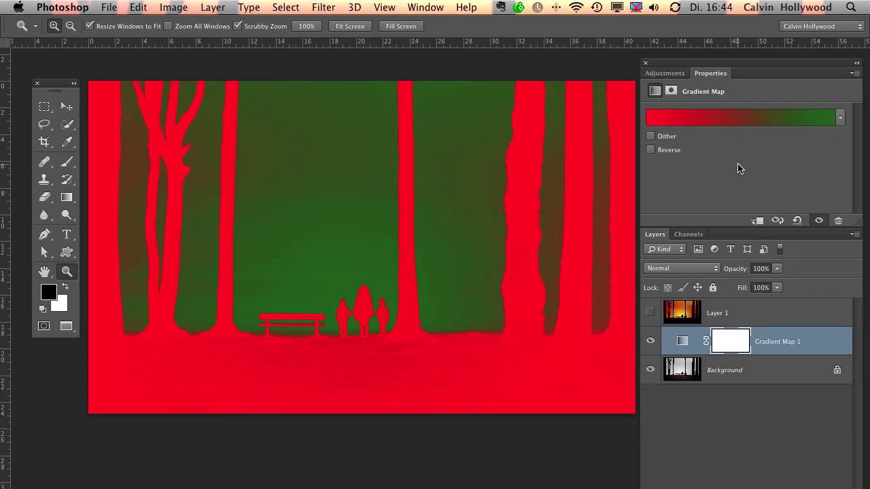
click(649, 341)
click(730, 374)
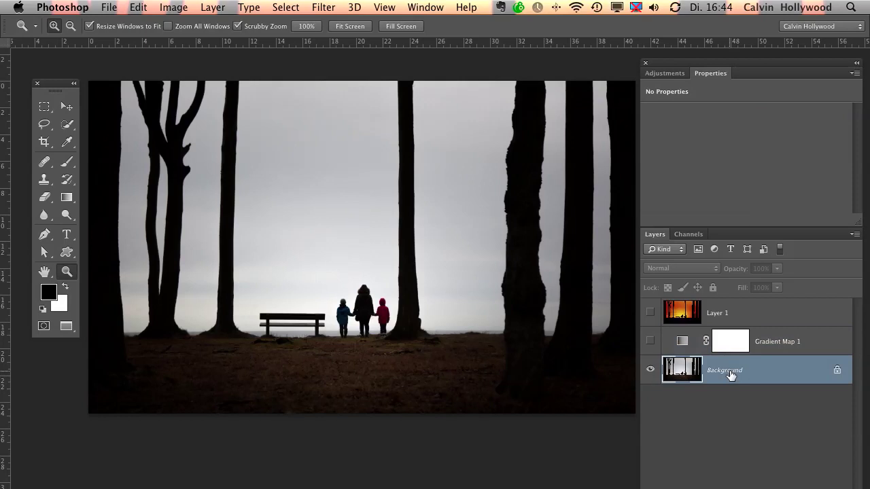
Step: Create a Gradient Fill 1 layer using the Red, Green preset gradient
click(212, 6)
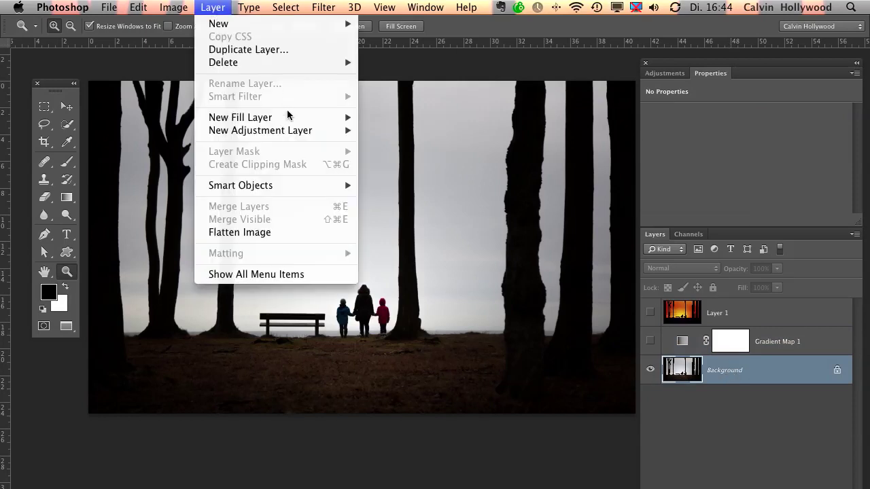
mouse_move(322, 117)
click(413, 131)
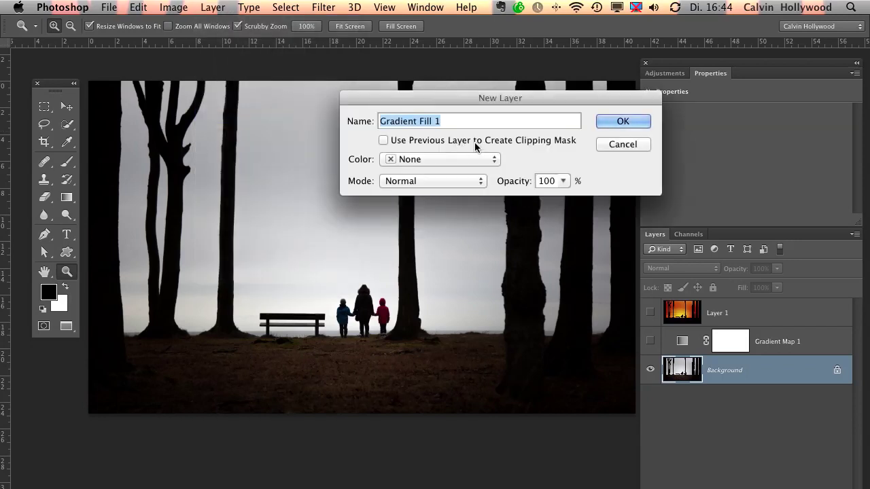
click(625, 121)
click(693, 44)
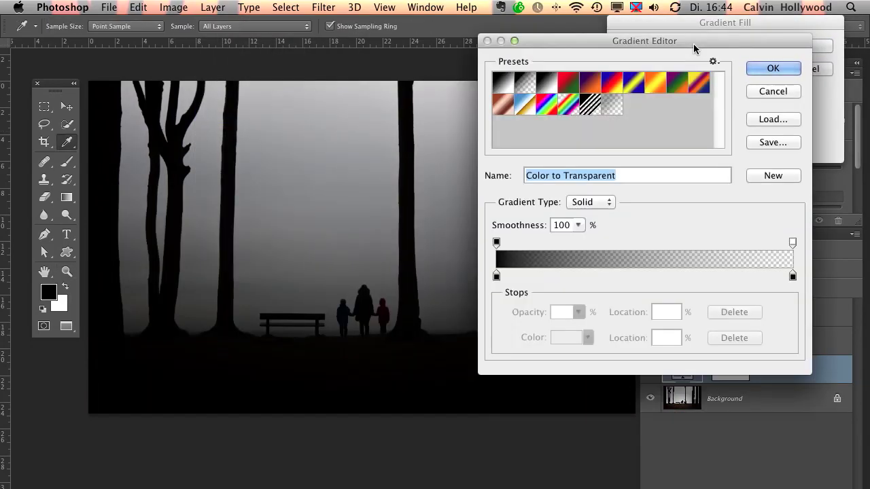
click(568, 91)
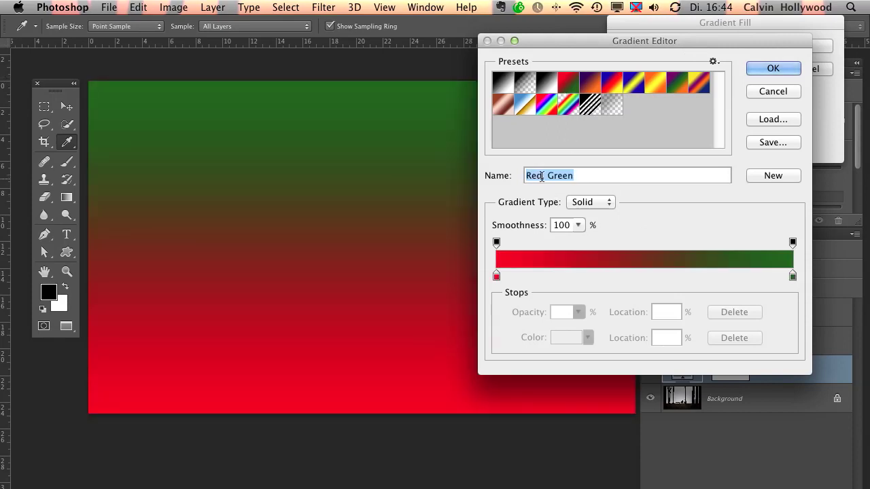
click(766, 69)
key(Return)
key(z)
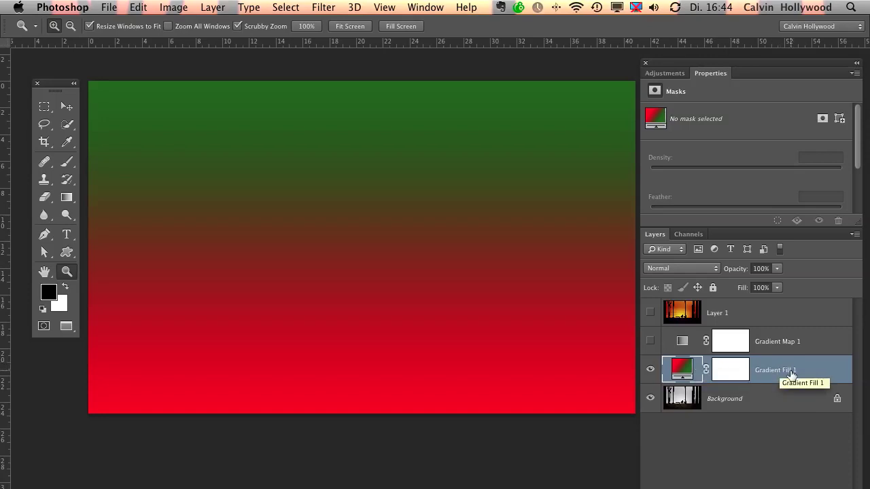
Step: Reopen Gradient Fill 1 settings, try Radial, then keep the Linear style
double_click(679, 368)
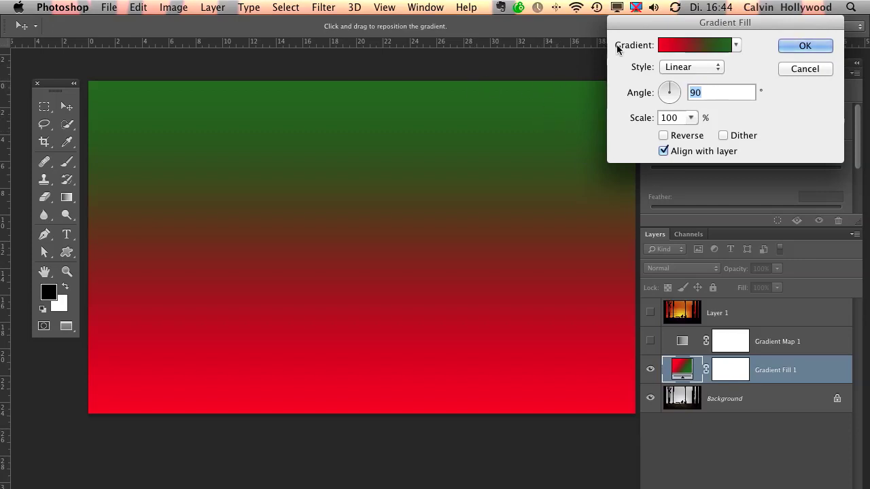
click(687, 68)
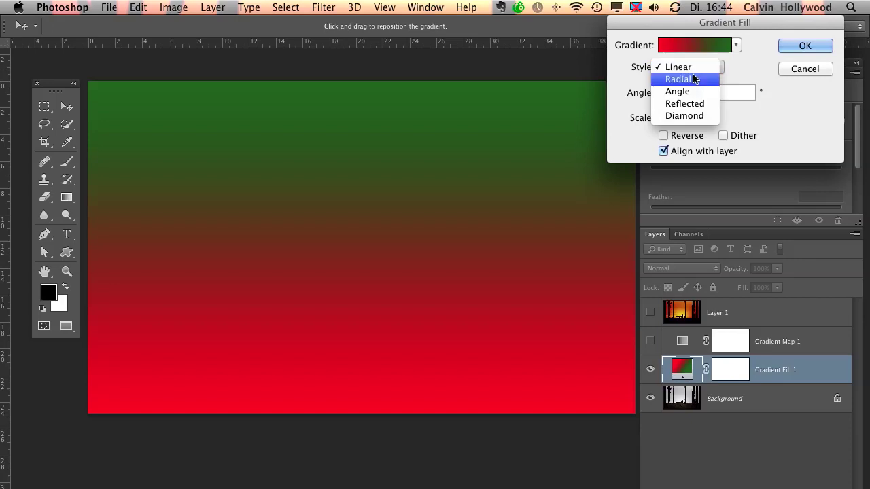
click(693, 80)
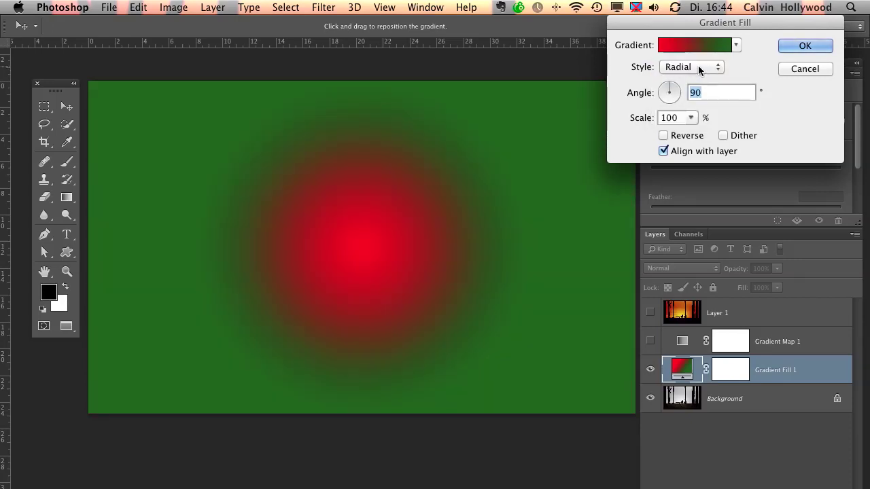
click(698, 66)
click(682, 53)
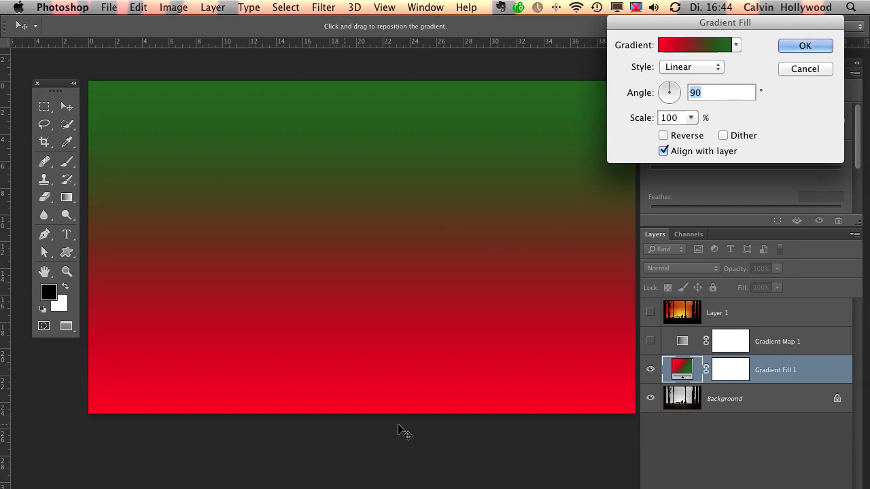
click(802, 47)
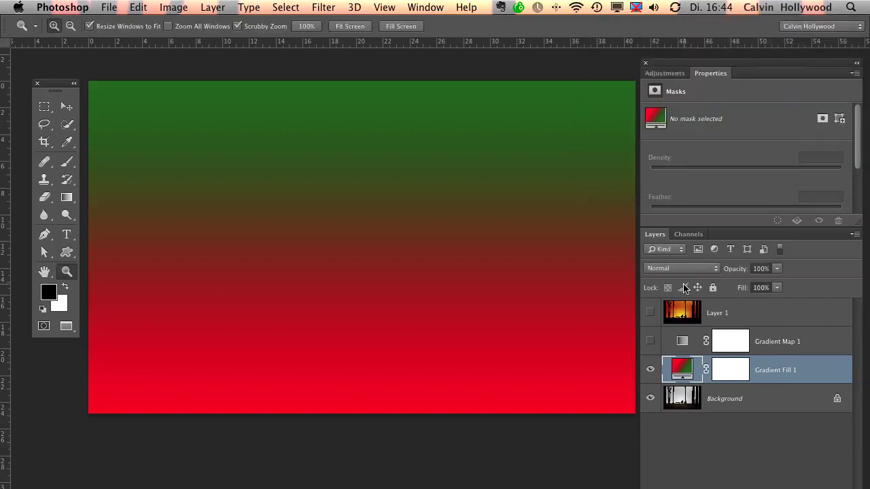
Step: Hide Gradient Fill 1 and toggle Gradient Map 1 to compare the red-green effect with the original
click(650, 369)
click(778, 343)
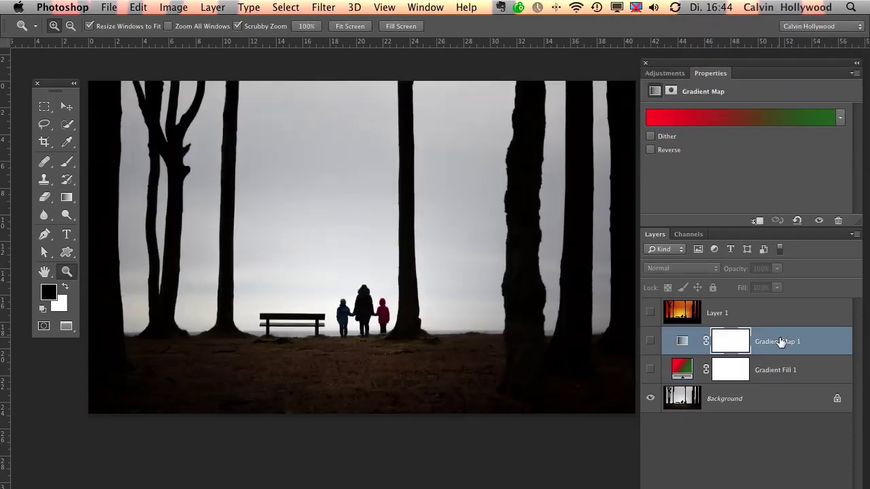
click(651, 341)
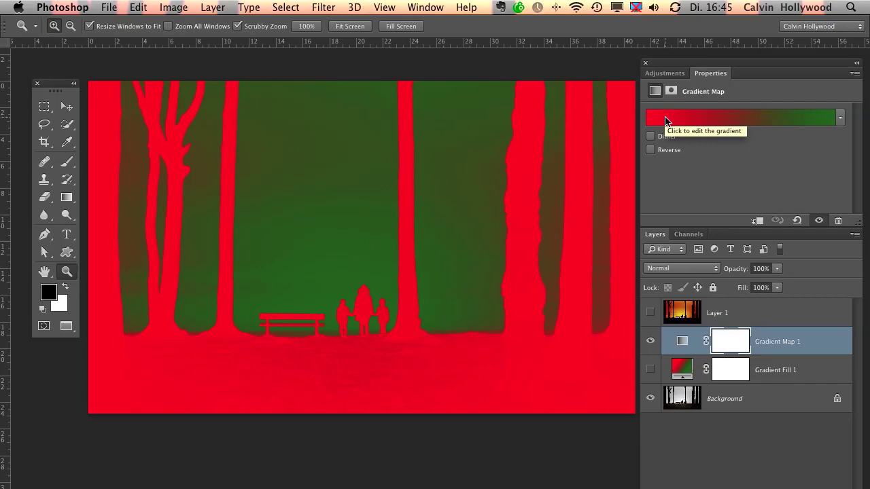
click(649, 342)
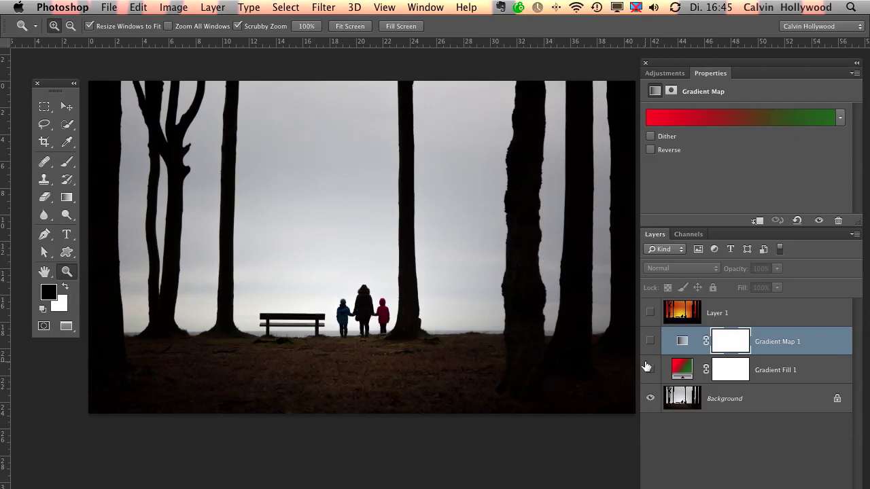
click(650, 342)
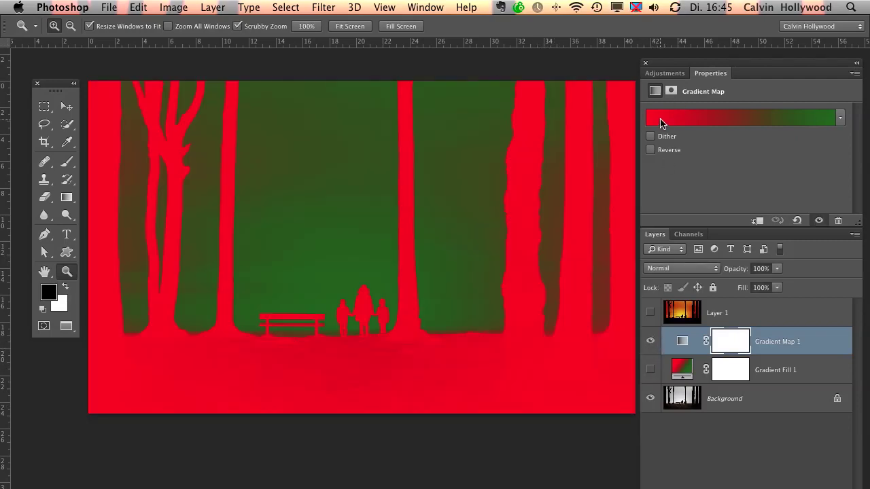
click(650, 341)
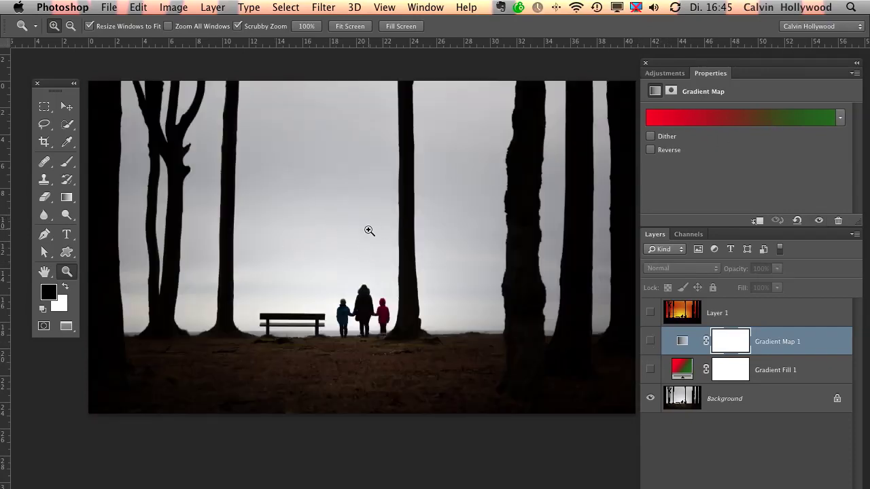
click(650, 342)
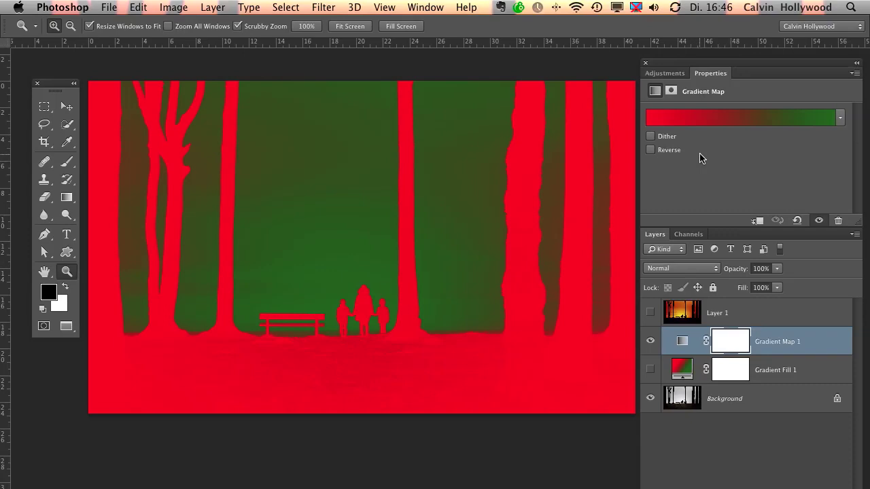
Step: Reverse the gradient map, hide it, and show the orange sunset Layer 1 again
click(650, 151)
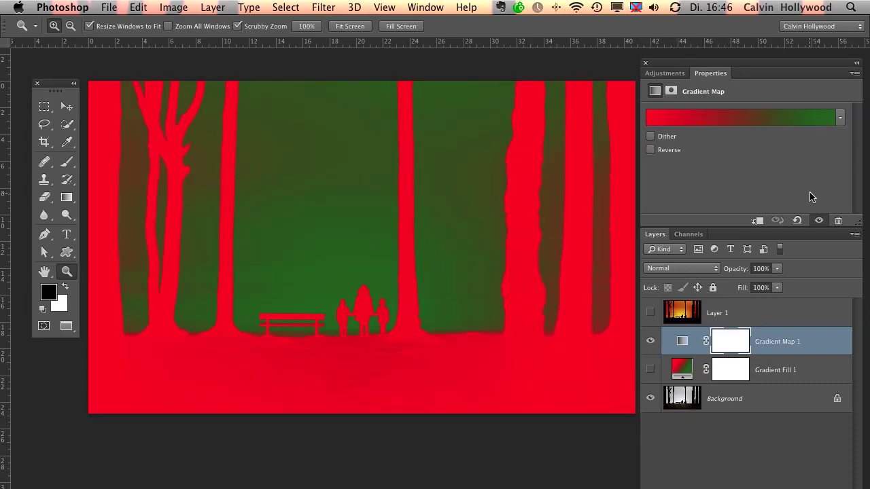
click(650, 341)
click(650, 312)
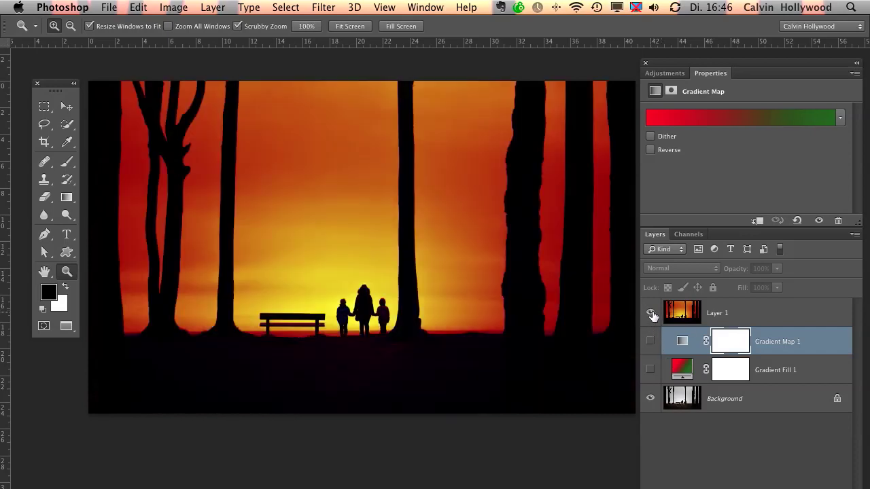
click(690, 321)
click(775, 341)
Step: Delete Gradient Map 1 and Gradient Fill 1, and hide the sunset Layer 1
shift+click(774, 369)
key(Delete)
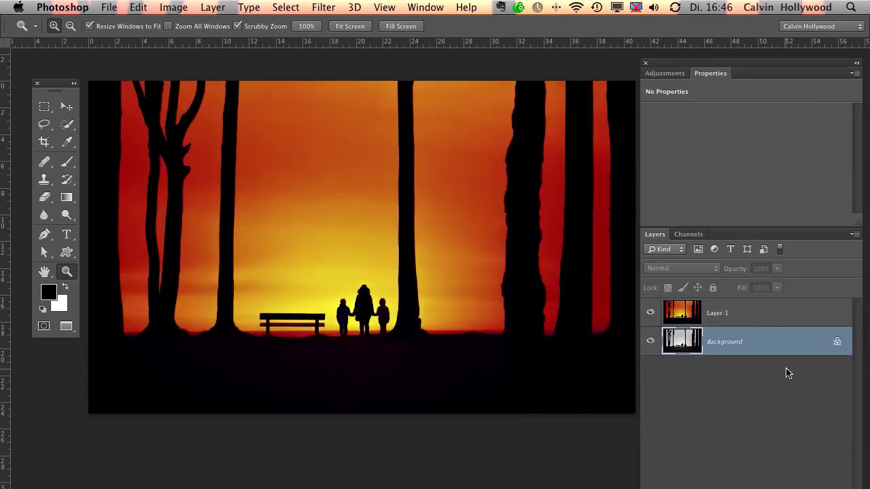
click(650, 312)
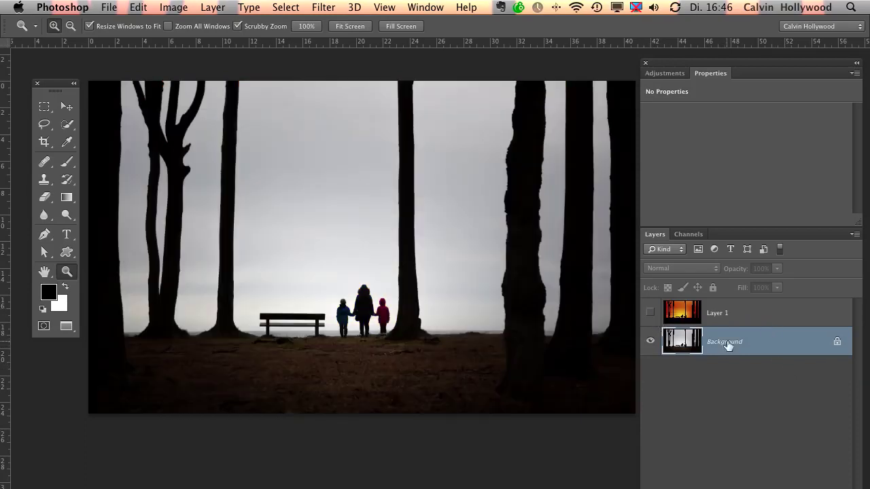
Step: Add a new Gradient Map using the Blue, Red, Yellow preset
click(674, 75)
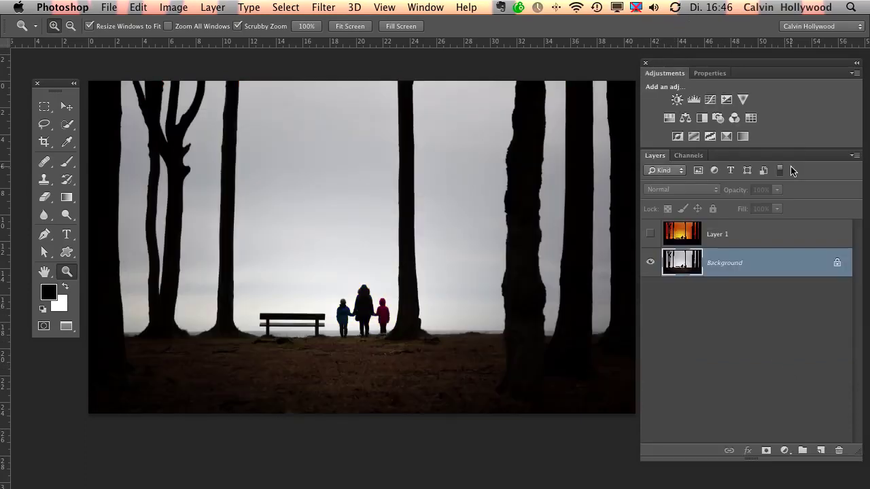
click(743, 137)
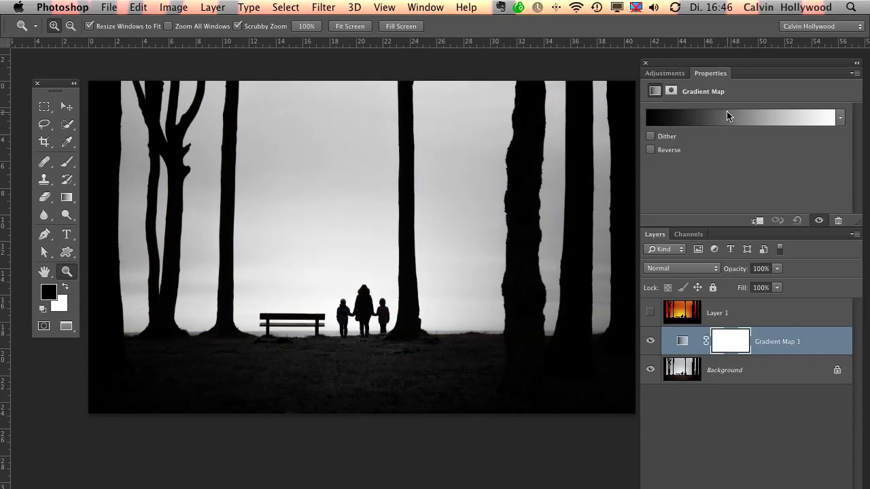
click(727, 116)
drag(598, 10, 628, 35)
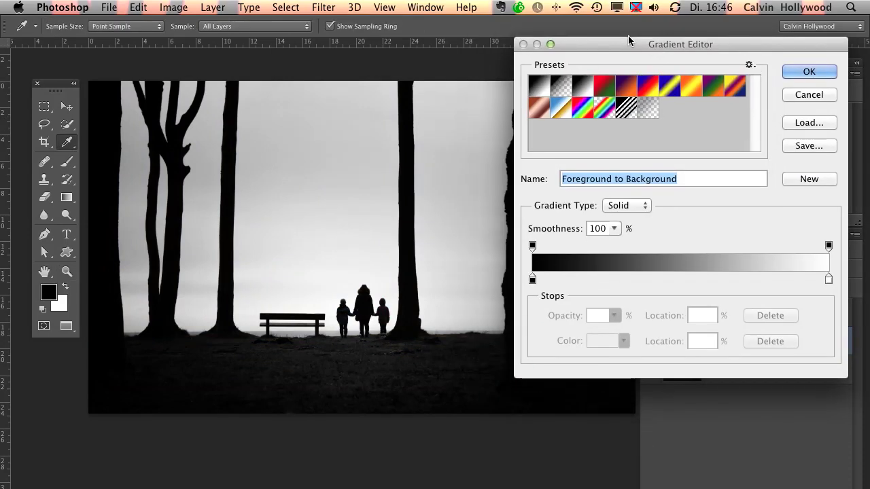
click(649, 88)
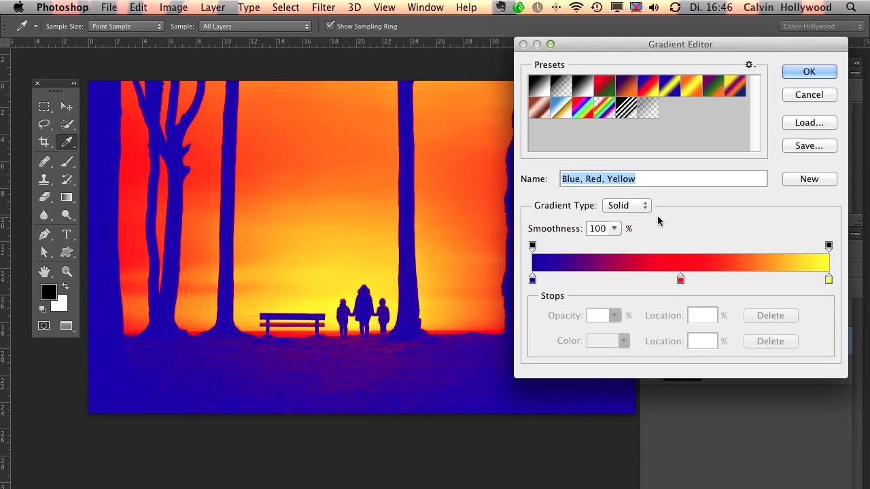
mouse_move(737, 47)
mouse_down()
mouse_move(679, 52)
mouse_move(803, 100)
mouse_move(741, 48)
mouse_up()
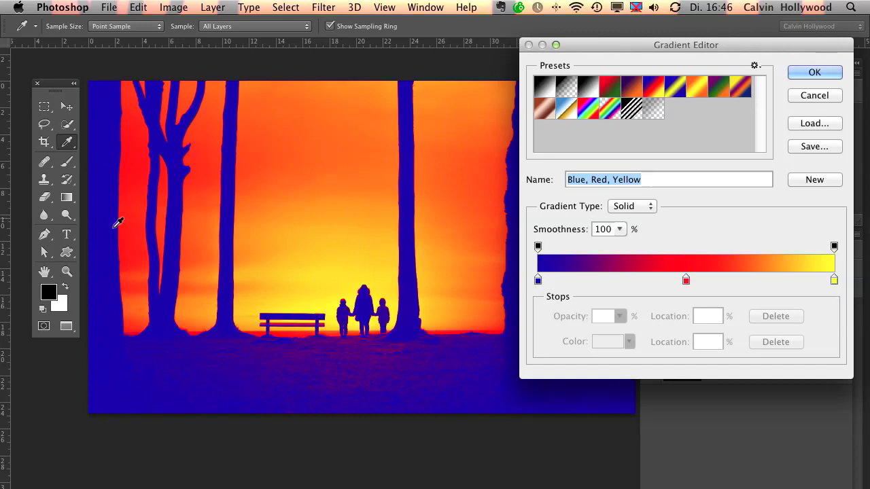
Step: Change the left colour stop to black sampled from the bench, confirm, then delete the map
click(538, 280)
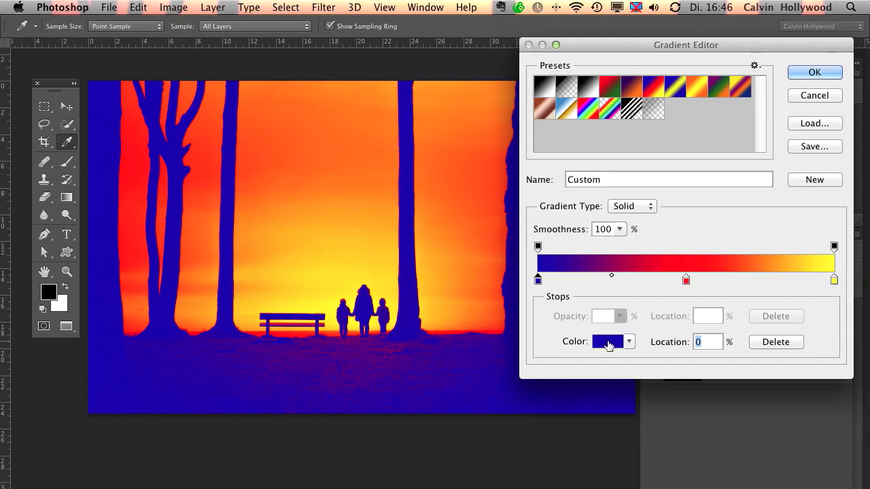
double_click(538, 280)
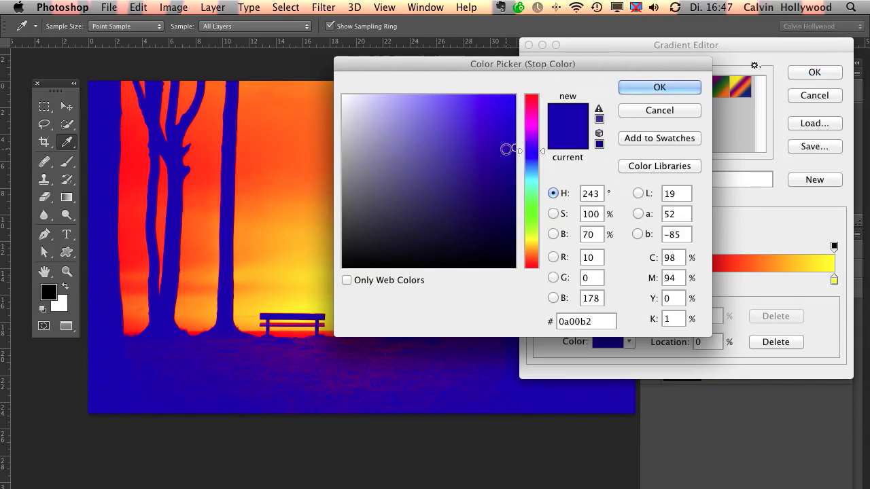
drag(508, 149, 500, 141)
click(312, 313)
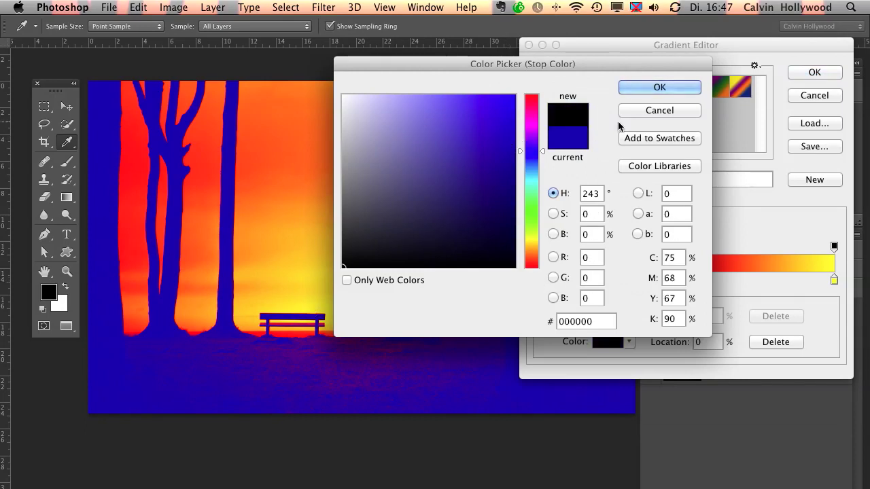
click(670, 86)
click(814, 72)
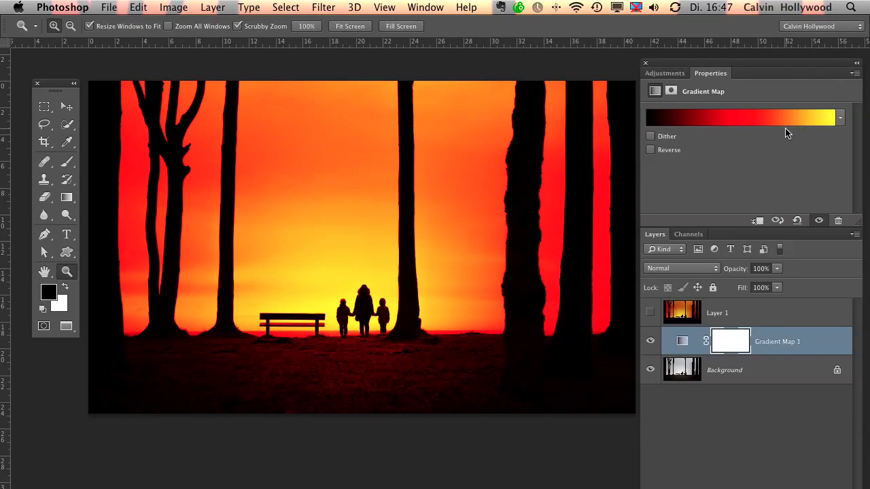
key(Delete)
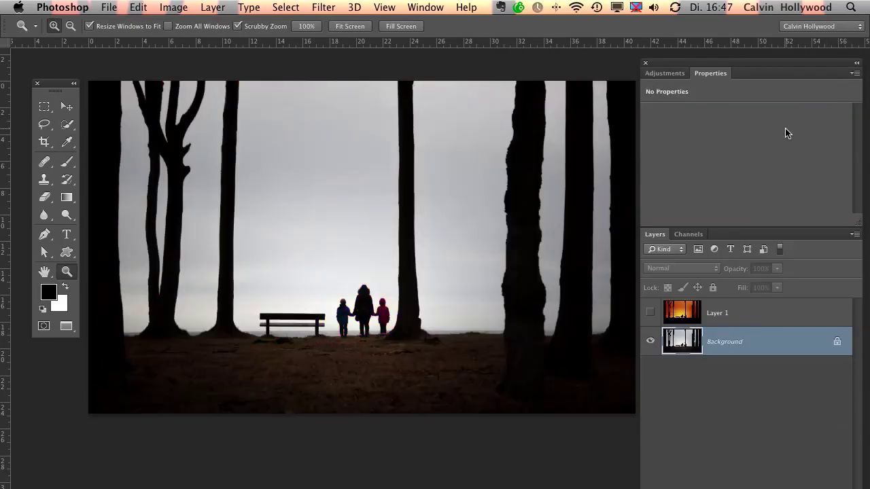
Step: Add a Blue, Red, Yellow Gradient Map blended in Multiply, then delete it
click(670, 73)
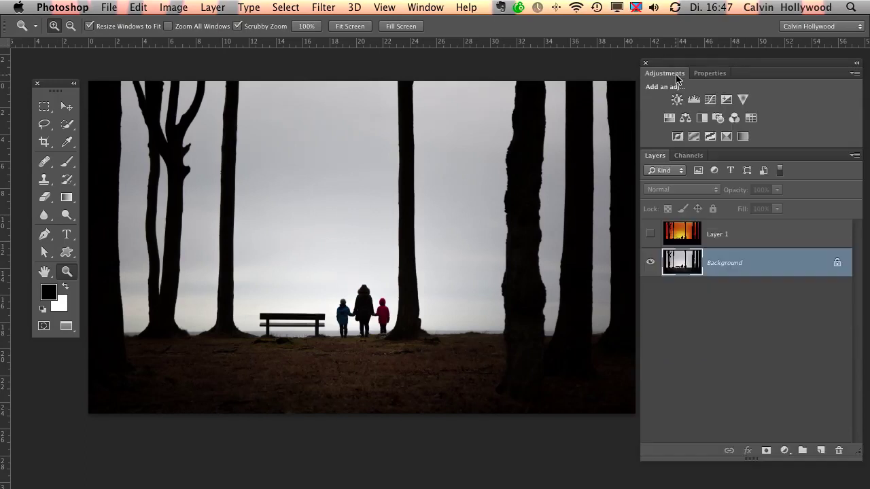
click(742, 137)
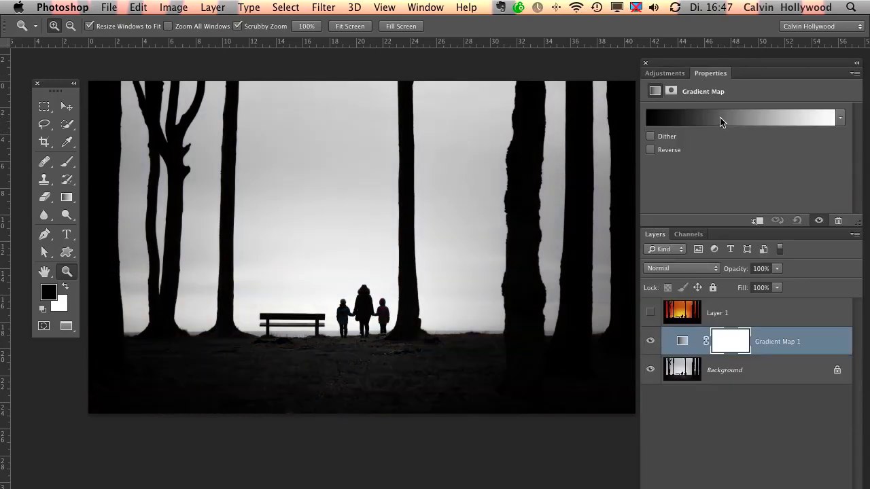
click(721, 122)
click(655, 93)
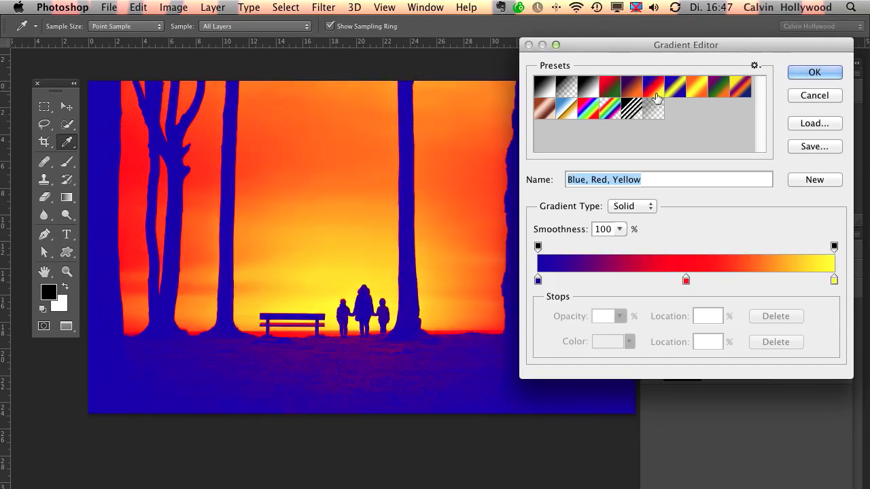
click(814, 72)
key(z)
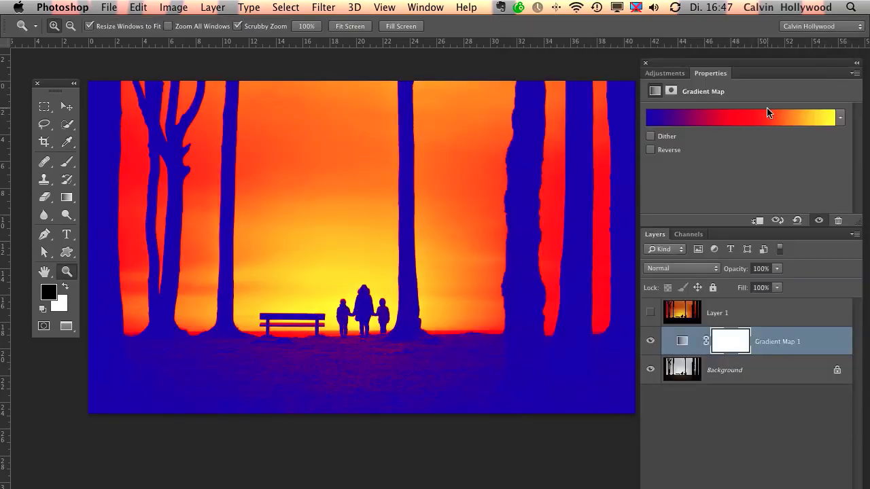
click(669, 269)
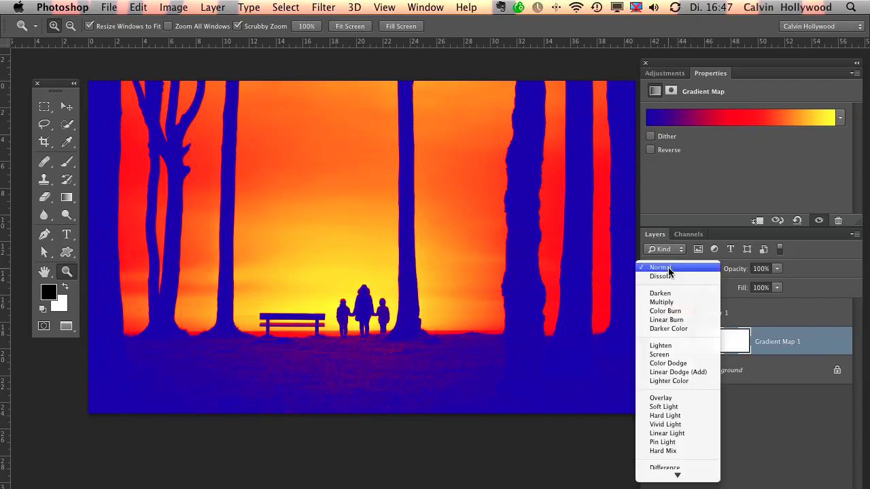
click(663, 303)
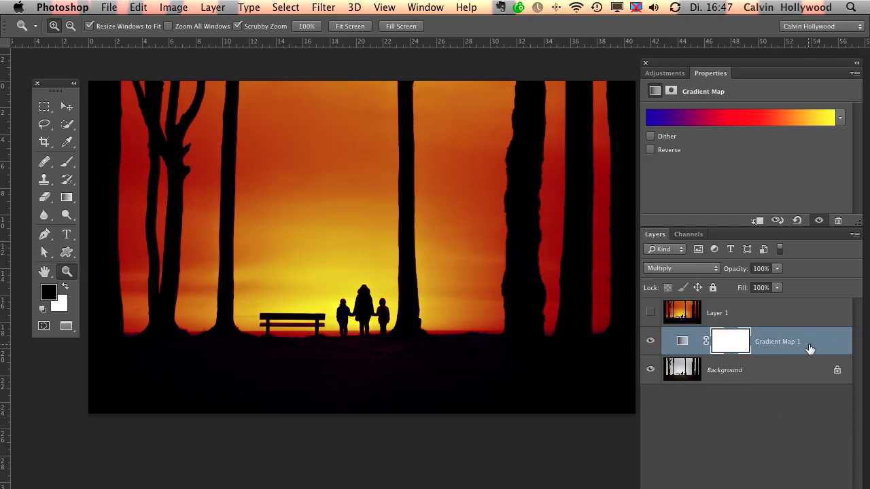
key(Delete)
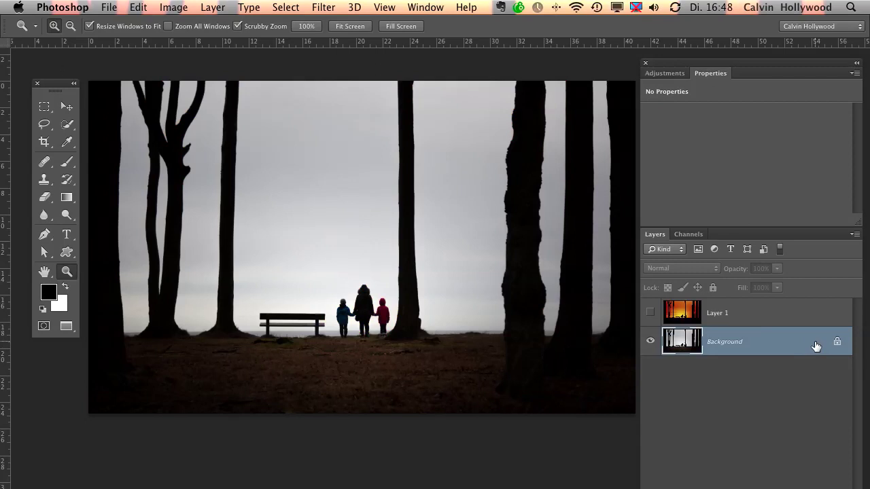
Step: Keep Layer 1 hidden and create a new Gradient Fill layer in Multiply mode
click(650, 312)
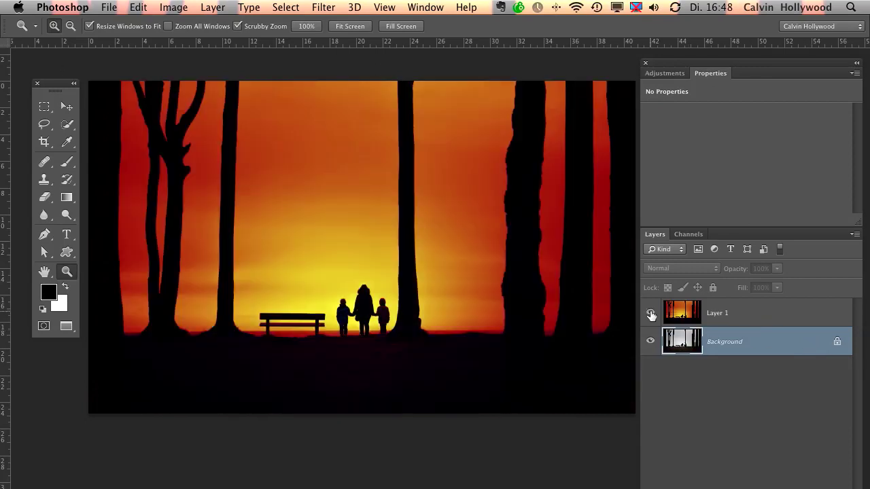
click(650, 312)
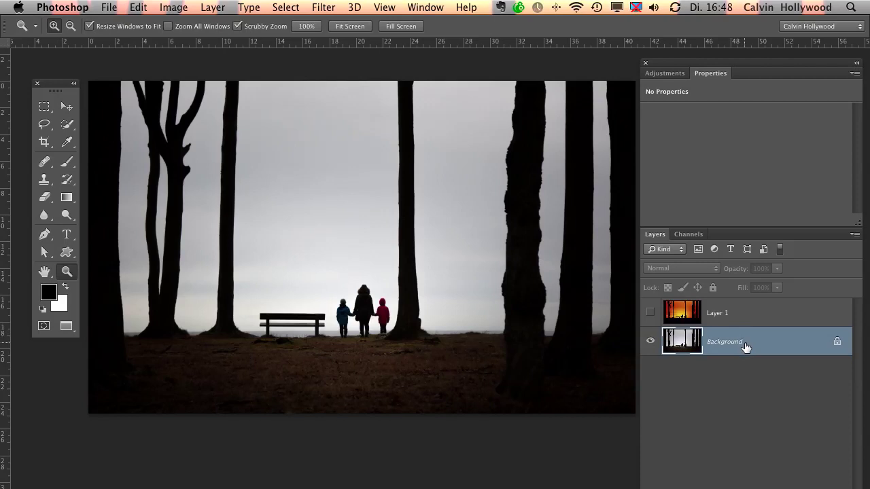
click(212, 7)
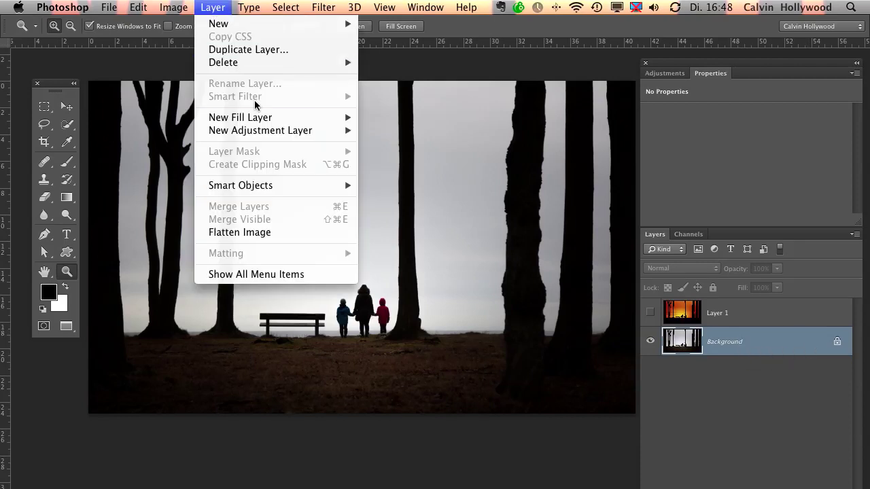
mouse_move(261, 121)
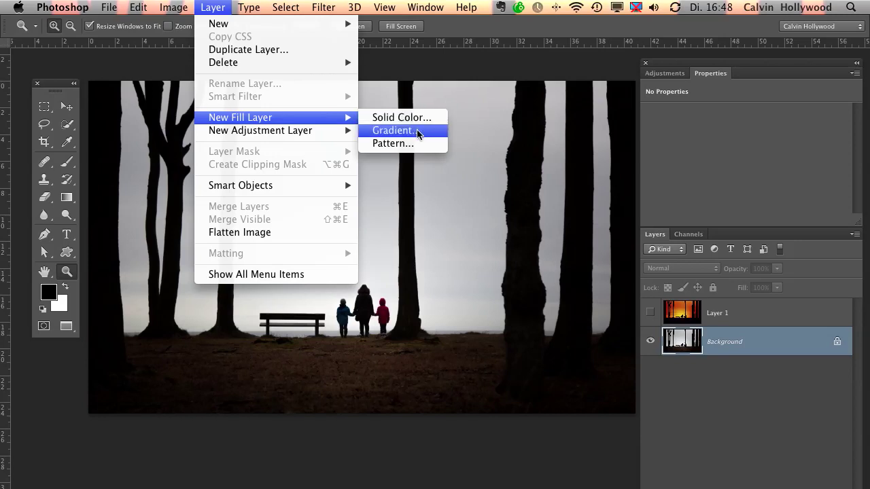
click(398, 131)
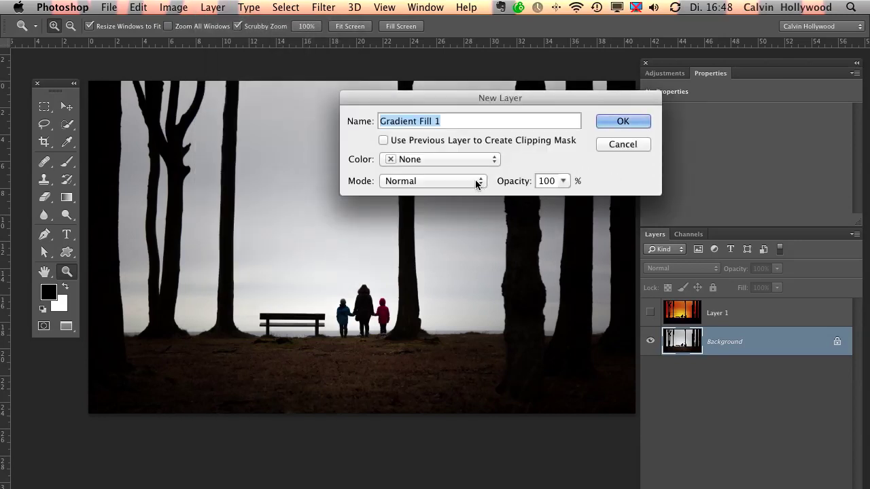
click(402, 181)
click(406, 226)
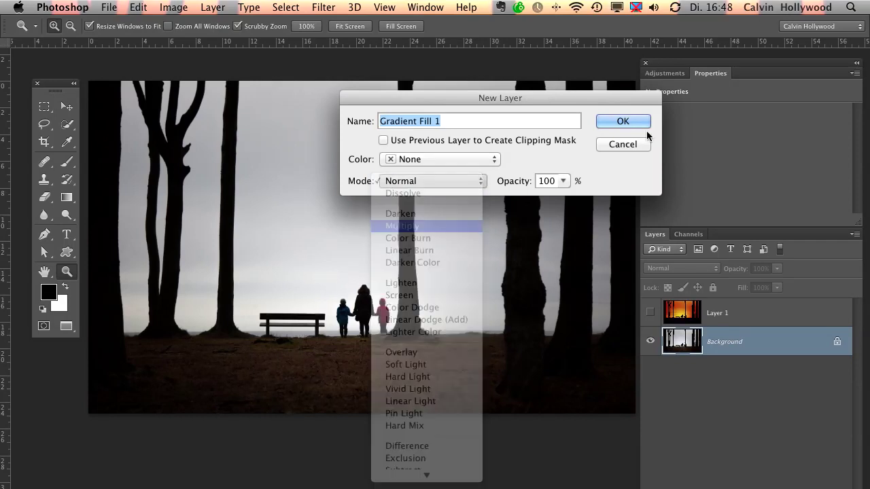
click(629, 121)
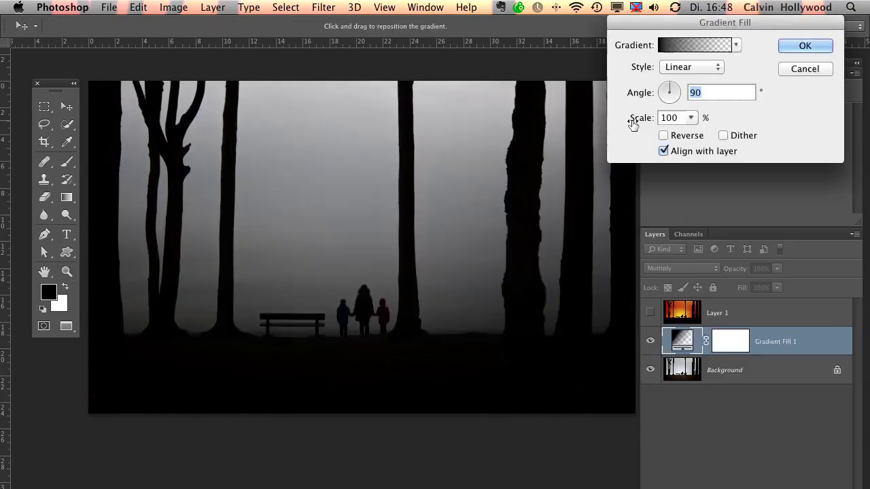
Step: Give the gradient fill the Blue, Red, Yellow preset
click(695, 46)
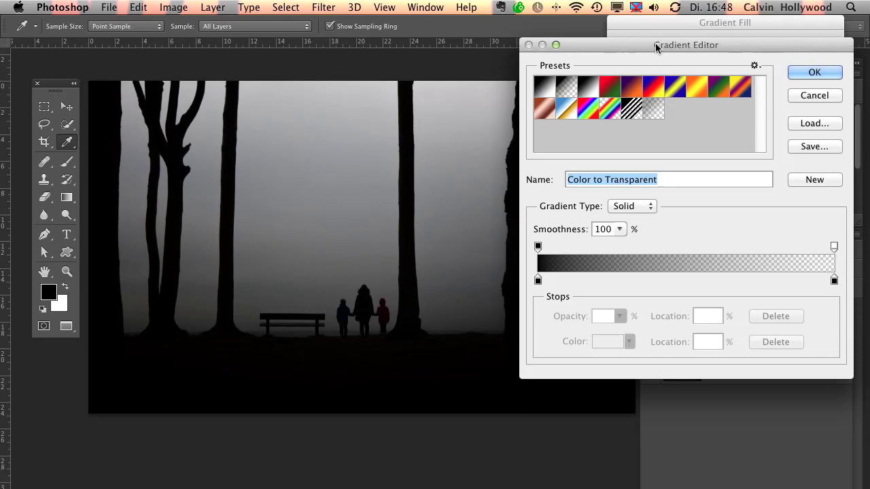
drag(655, 43, 699, 122)
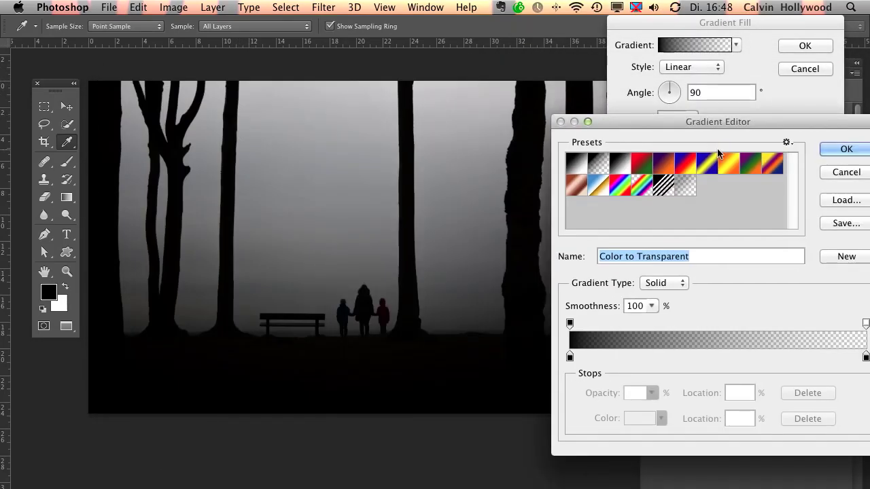
click(692, 170)
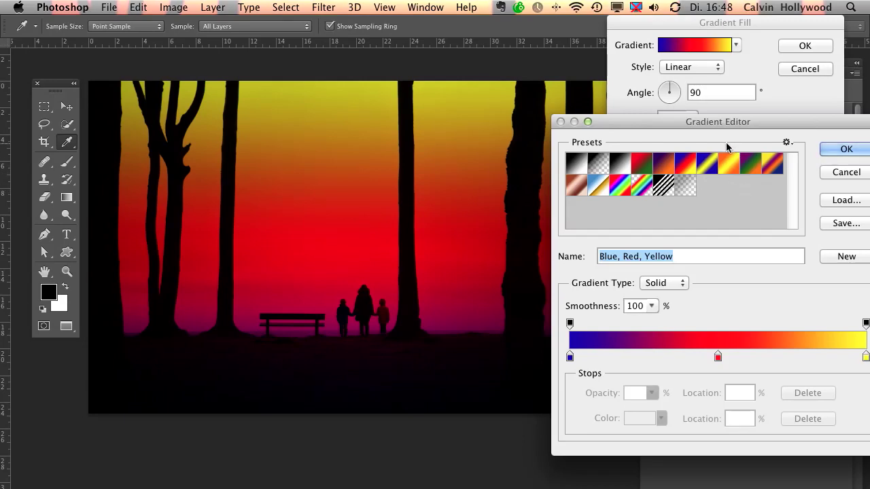
drag(733, 121, 654, 97)
click(752, 123)
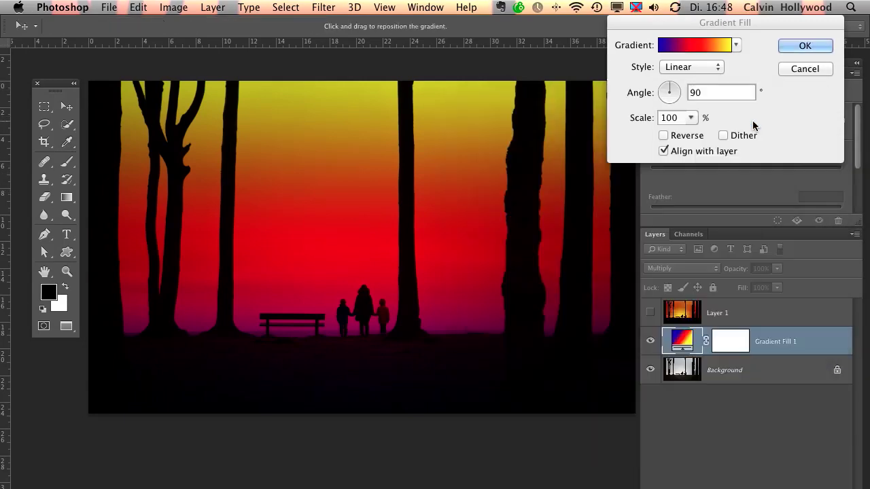
Step: Set the gradient fill to Radial, Reverse, at about 331% scale
click(689, 67)
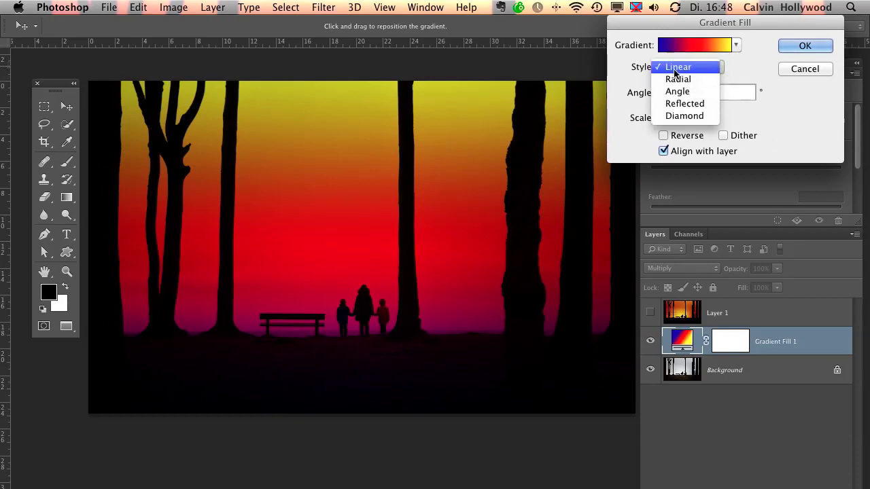
click(691, 81)
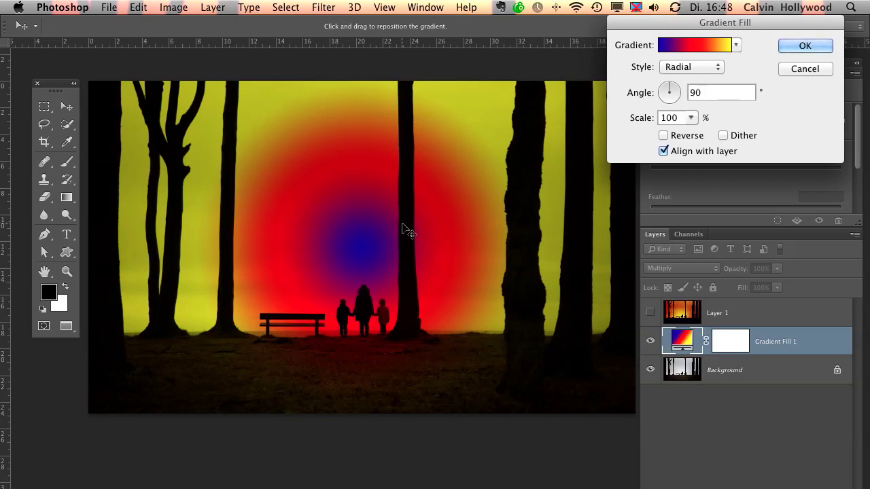
click(666, 136)
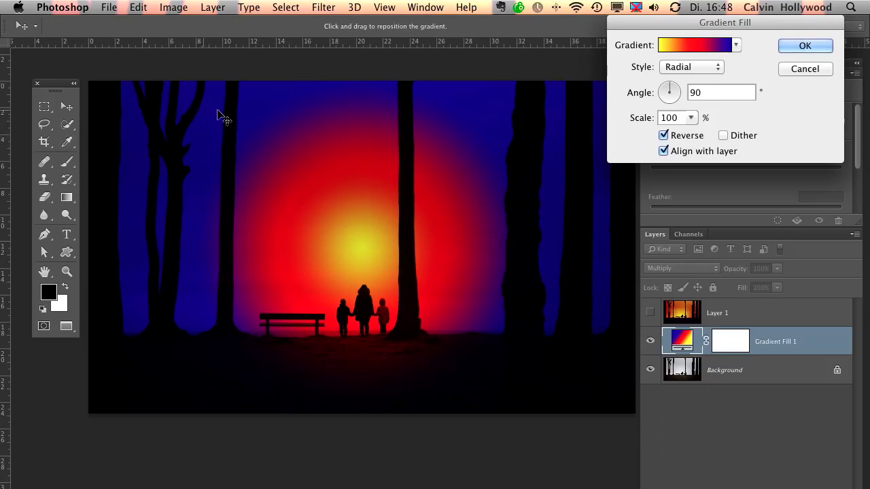
click(690, 118)
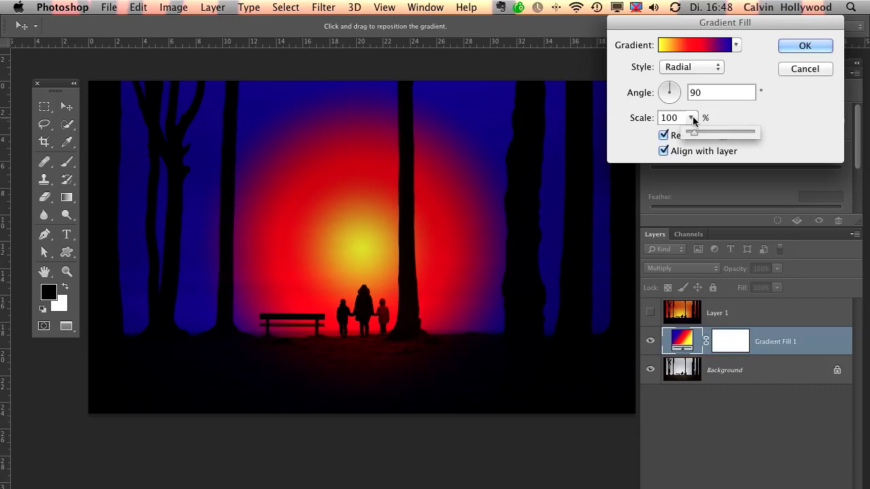
mouse_move(694, 132)
mouse_down()
mouse_move(734, 136)
mouse_move(698, 133)
mouse_move(709, 134)
mouse_up()
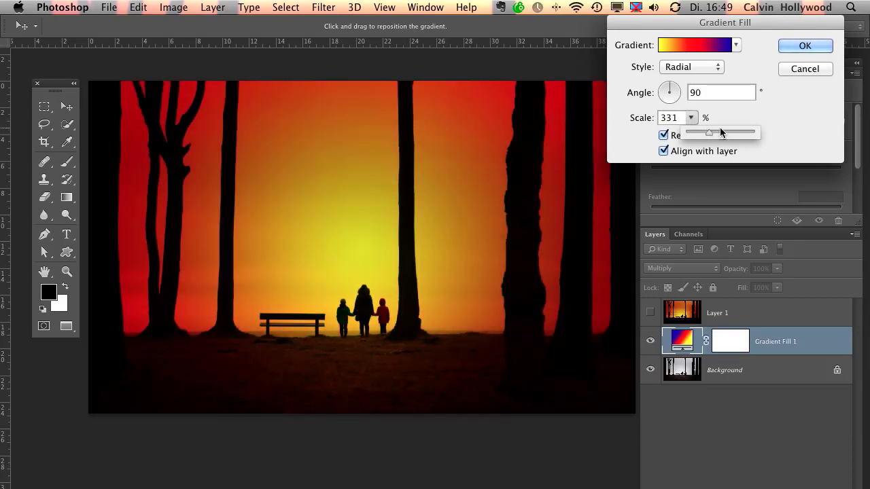
click(806, 44)
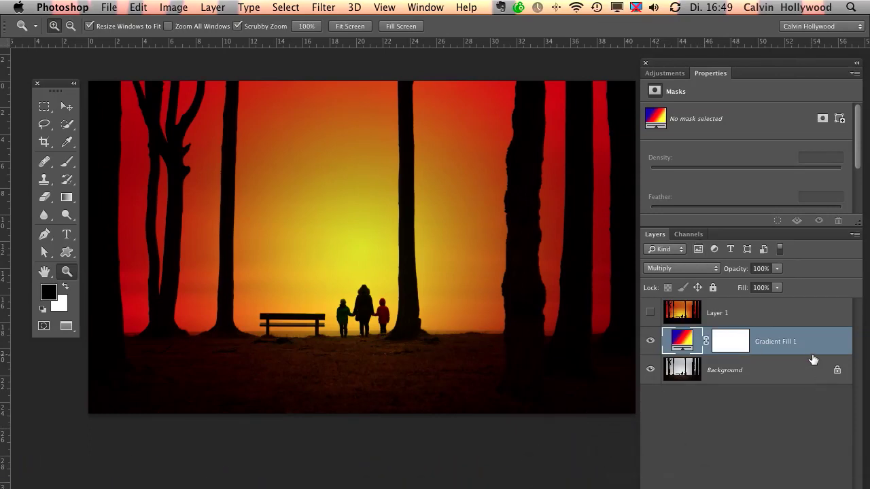
Step: Delete Gradient Fill 1, add a Blue, Red, Yellow Gradient Map in Multiply, then hide it to compare
key(Delete)
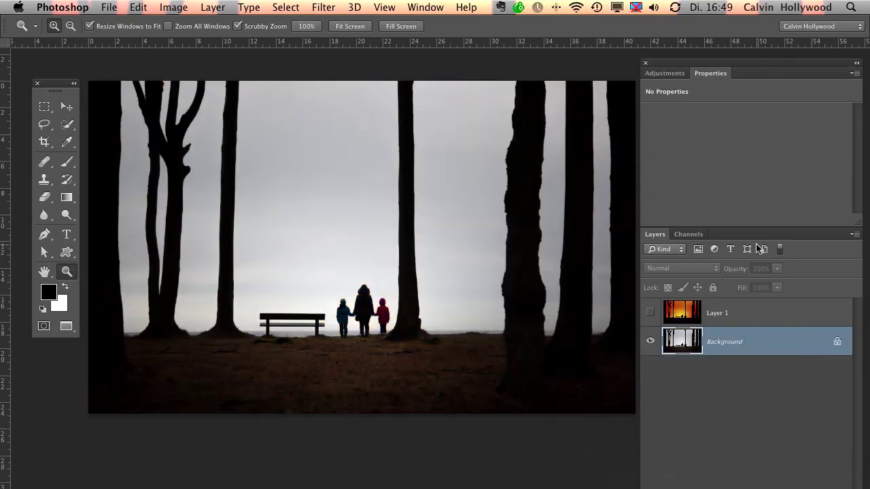
click(672, 74)
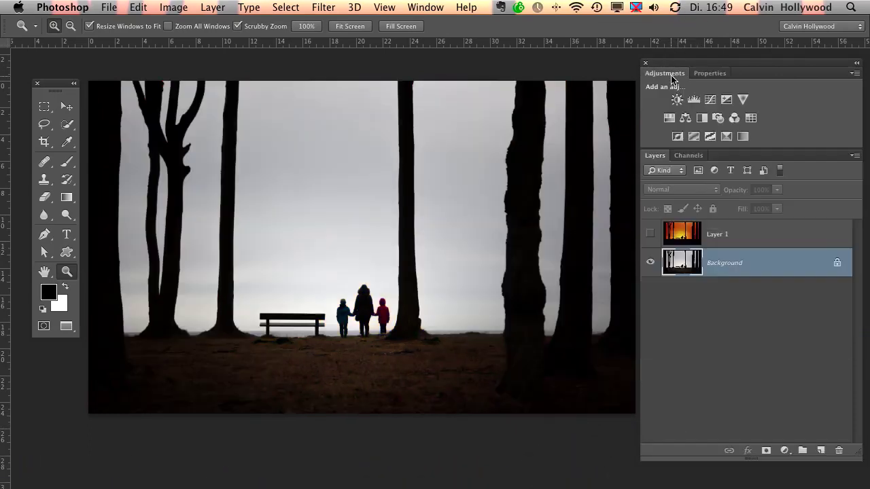
click(744, 138)
click(717, 115)
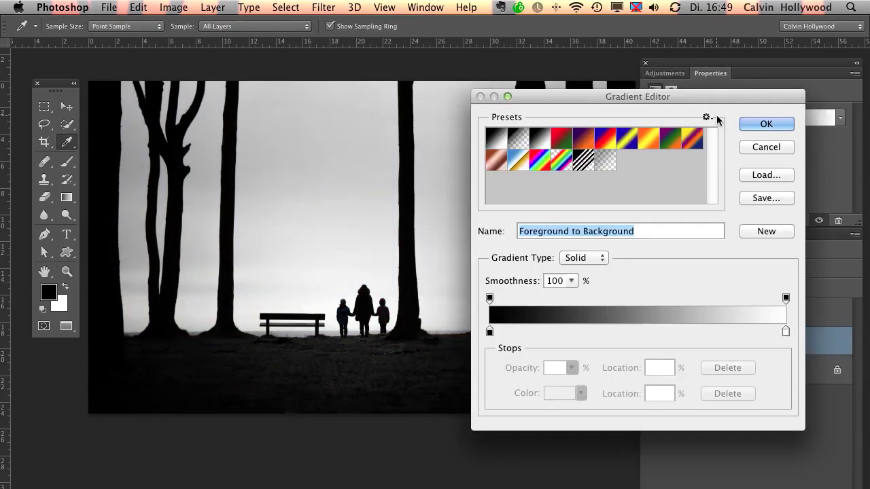
click(608, 144)
click(764, 124)
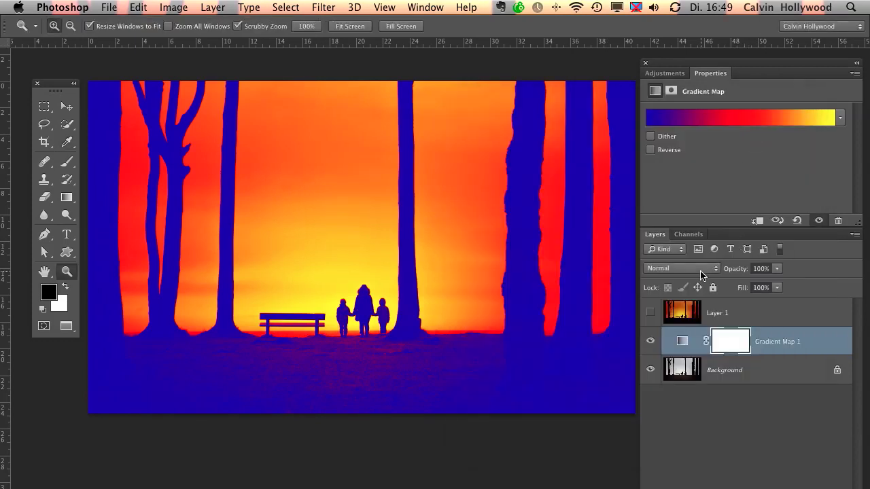
click(700, 269)
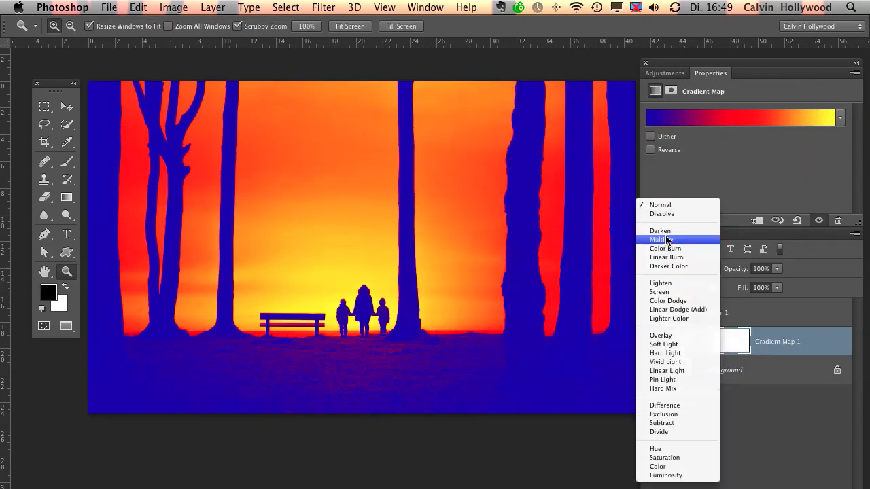
click(666, 239)
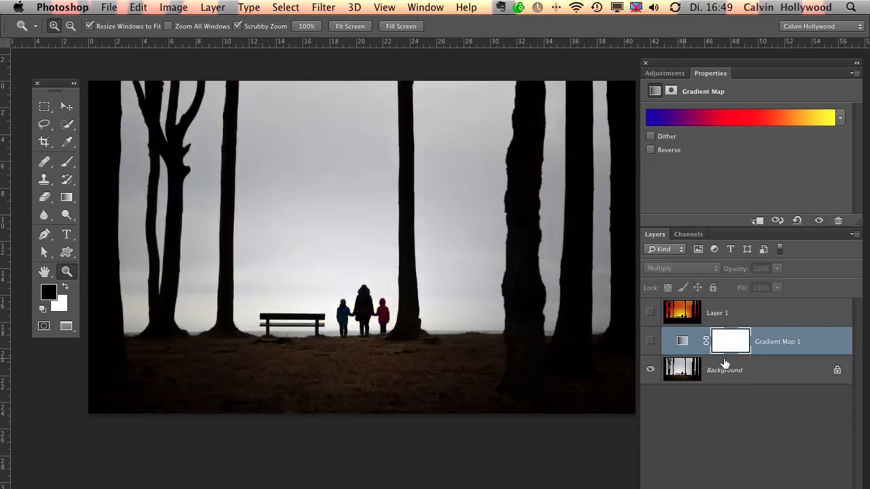
click(650, 341)
click(650, 341)
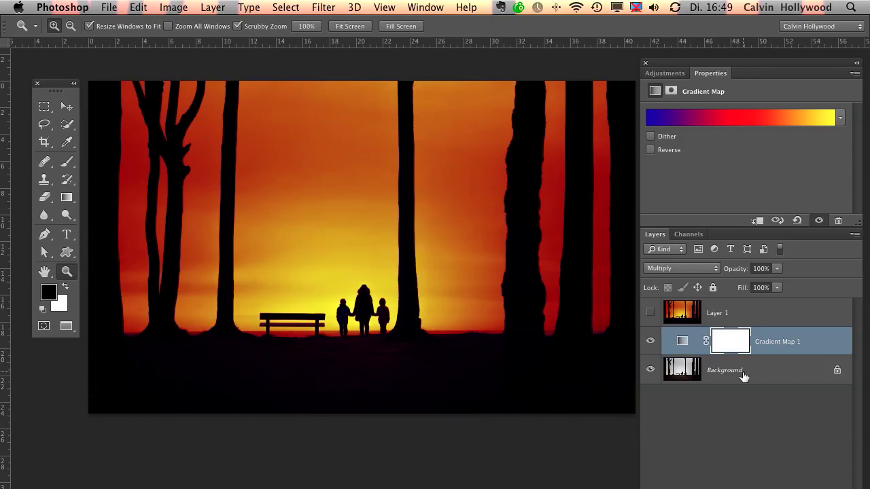